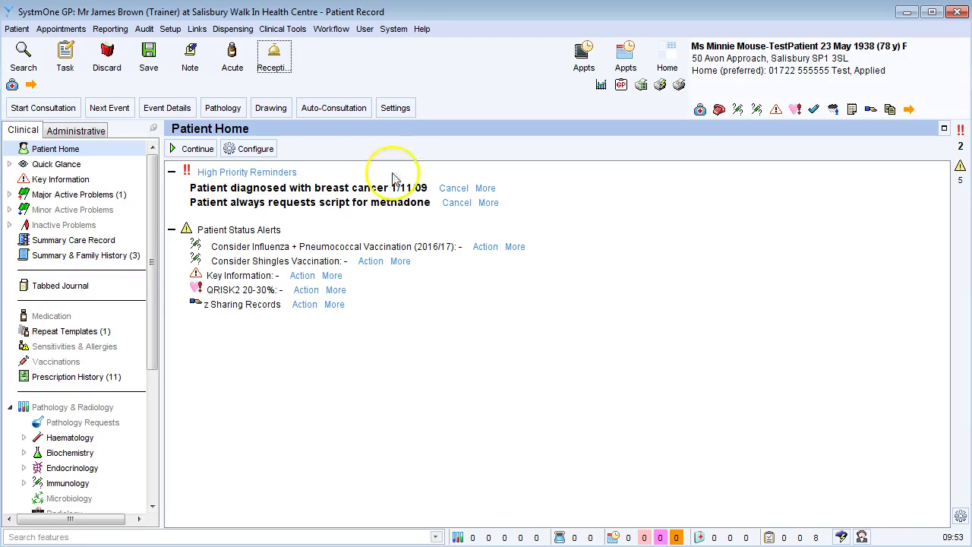
- Open Document Processing from the Receptionist's Reception & Administration template
{"action": "left_click", "coordinate": [274, 63]}
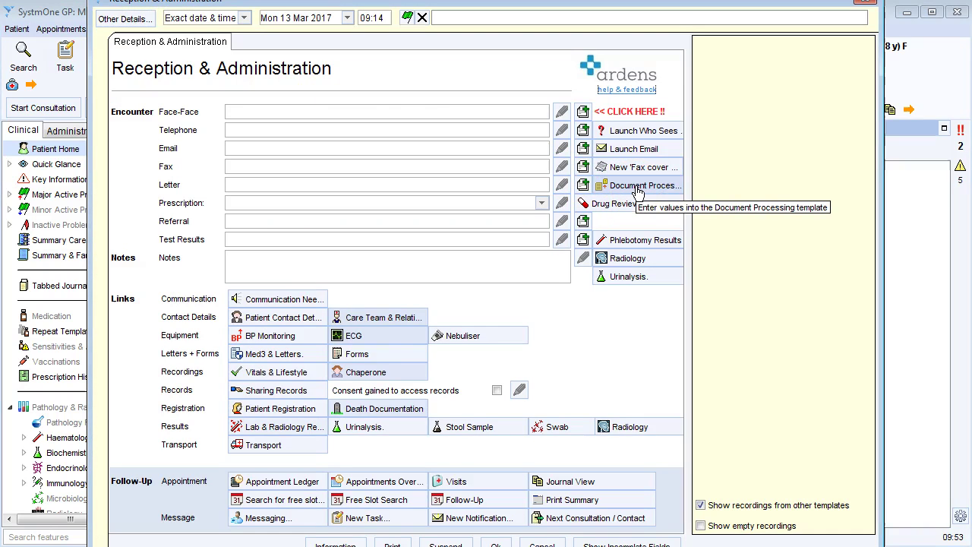
{"action": "left_click", "coordinate": [637, 187]}
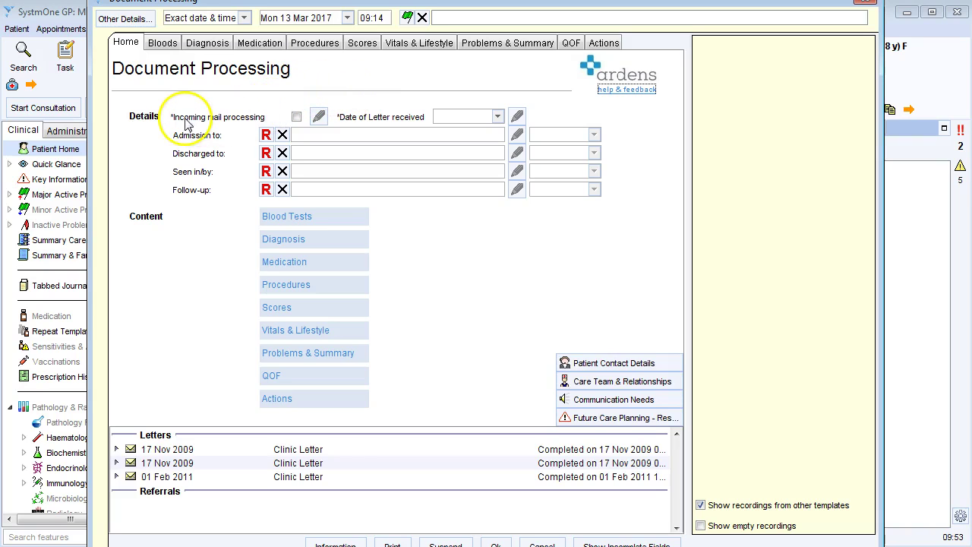
- Set Seen in/by to 'Seen in urgent care centre', then go to the Blood Tests page
{"action": "left_click", "coordinate": [296, 117]}
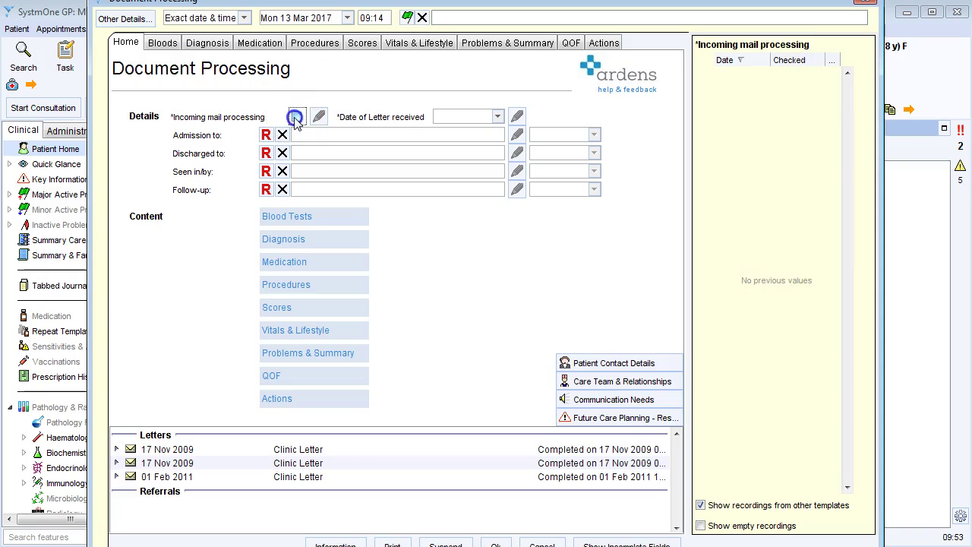
{"action": "left_click", "coordinate": [296, 118]}
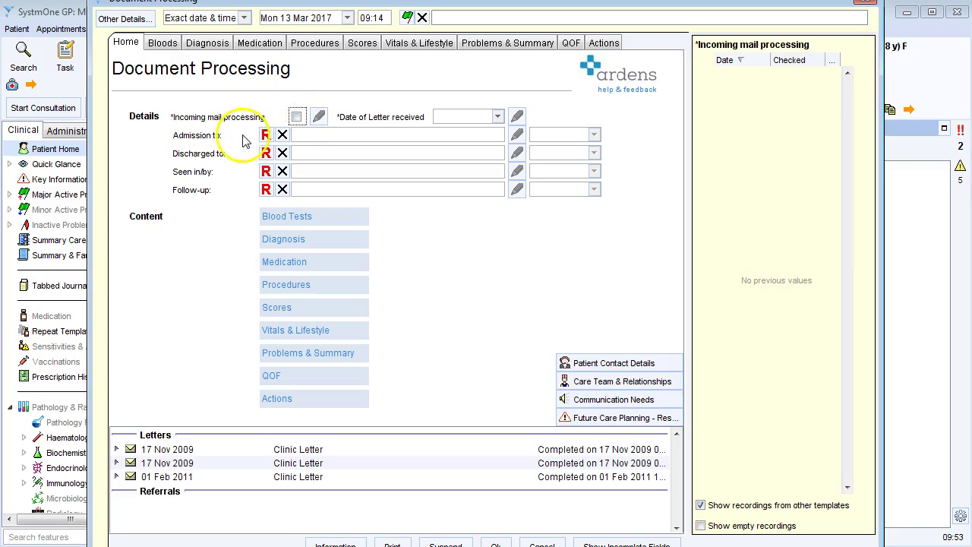
{"action": "left_click", "coordinate": [266, 137]}
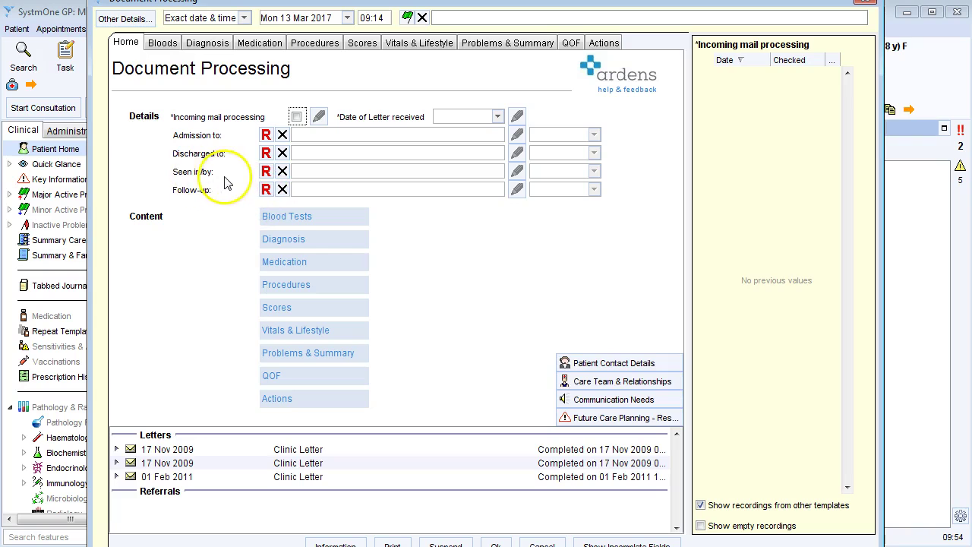
{"action": "left_click", "coordinate": [266, 172]}
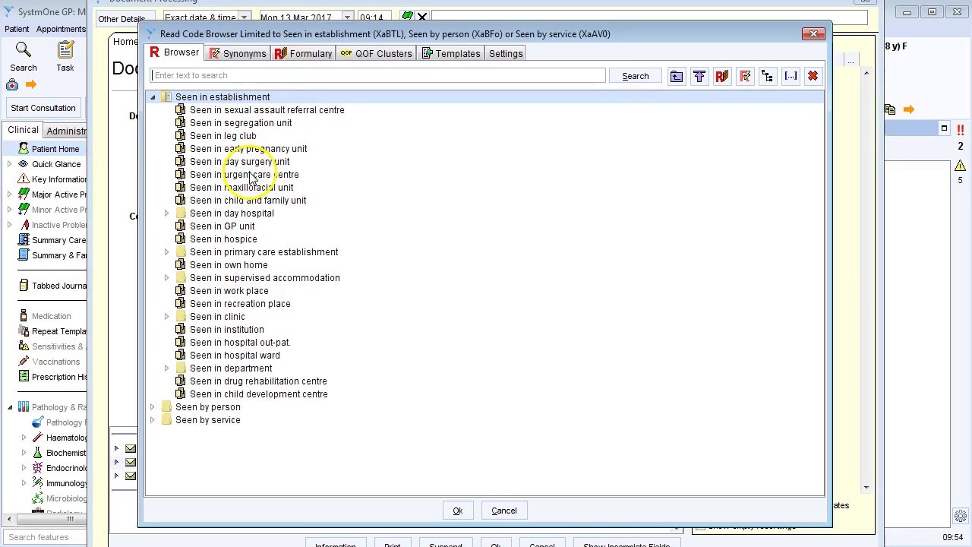
{"action": "left_click", "coordinate": [250, 176]}
{"action": "left_click", "coordinate": [457, 511]}
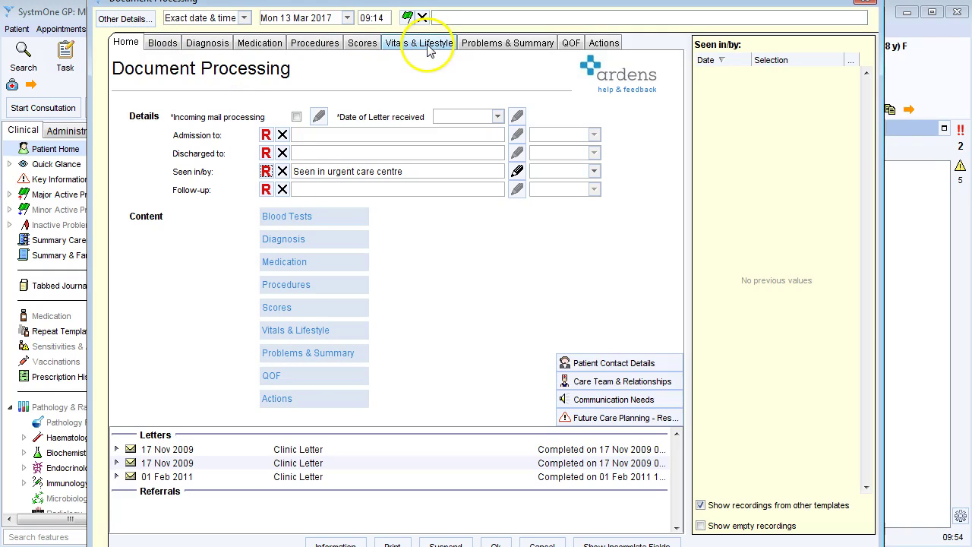
{"action": "left_click", "coordinate": [166, 44]}
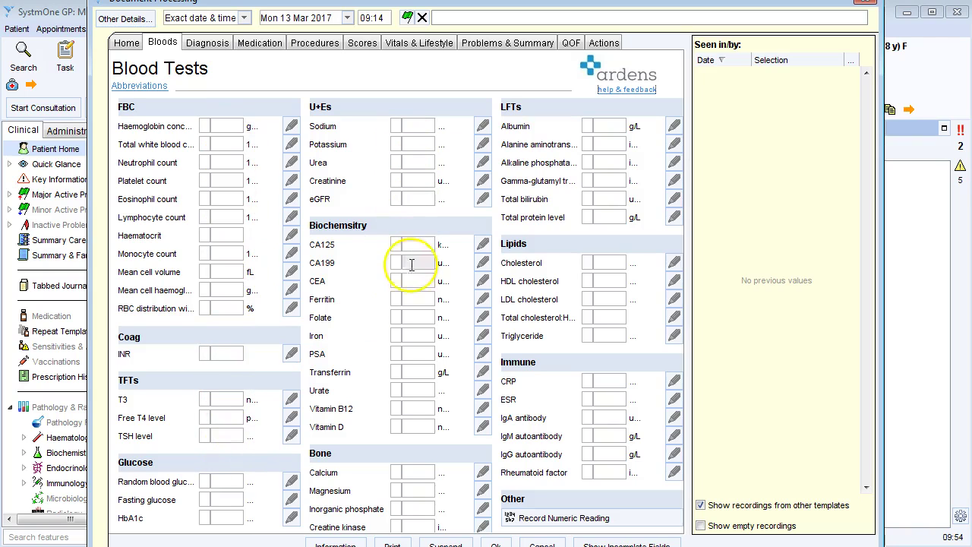
- Enter a haemoglobin concentration of 10, then go to the Diagnosis + Family History page
{"action": "left_click", "coordinate": [232, 126]}
{"action": "type", "text": "10"}
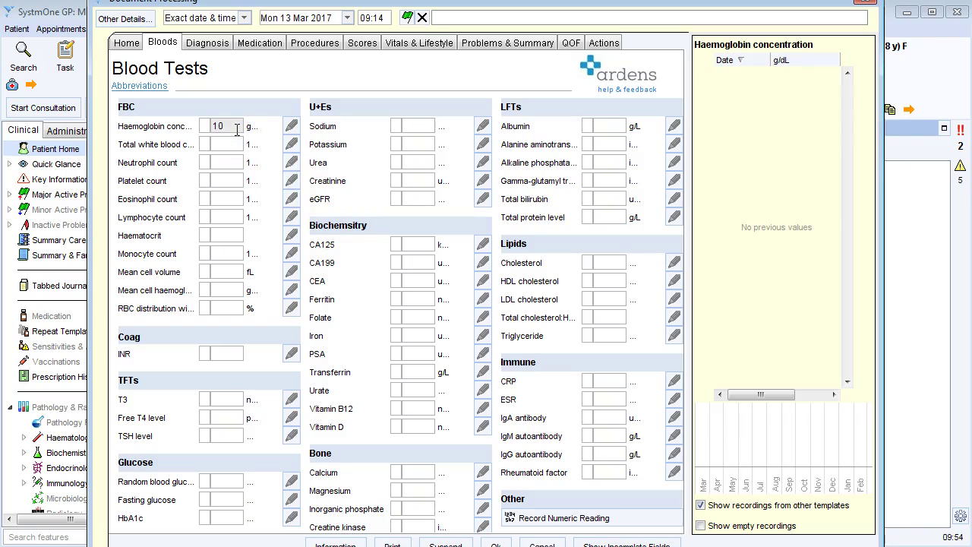
{"action": "left_click", "coordinate": [216, 45]}
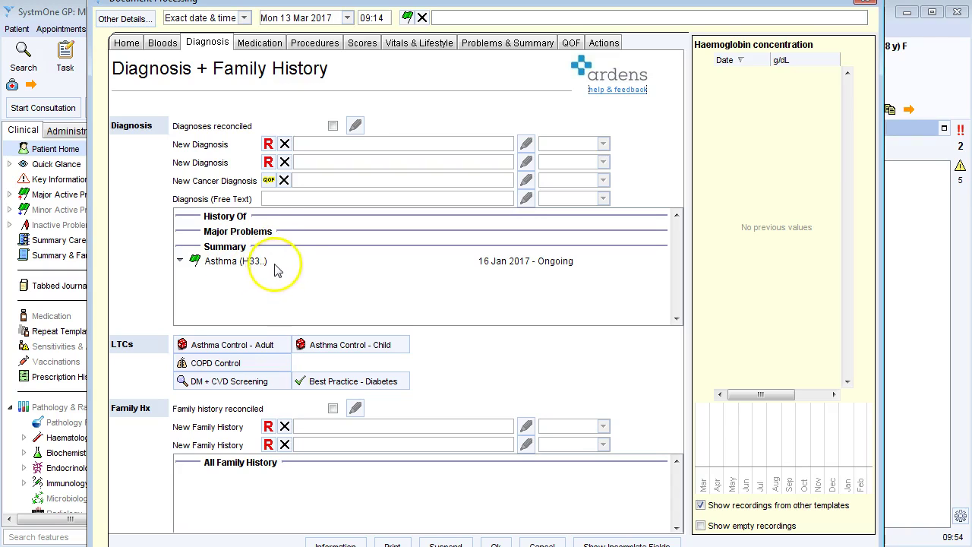
- Tick Diagnoses reconciled, check DM + CVD Screening's eye section, then go to Medications & Allergies
{"action": "left_click", "coordinate": [333, 126]}
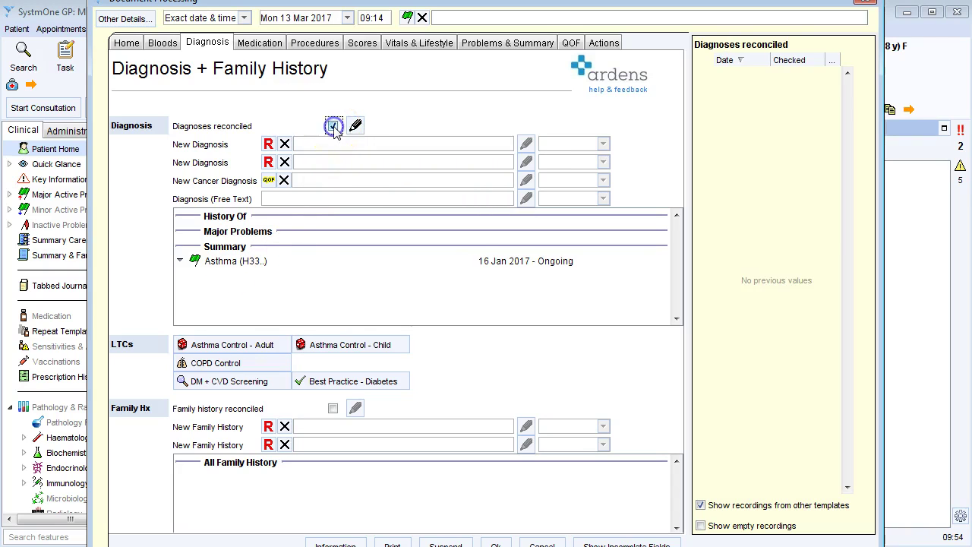
{"action": "left_click", "coordinate": [238, 384]}
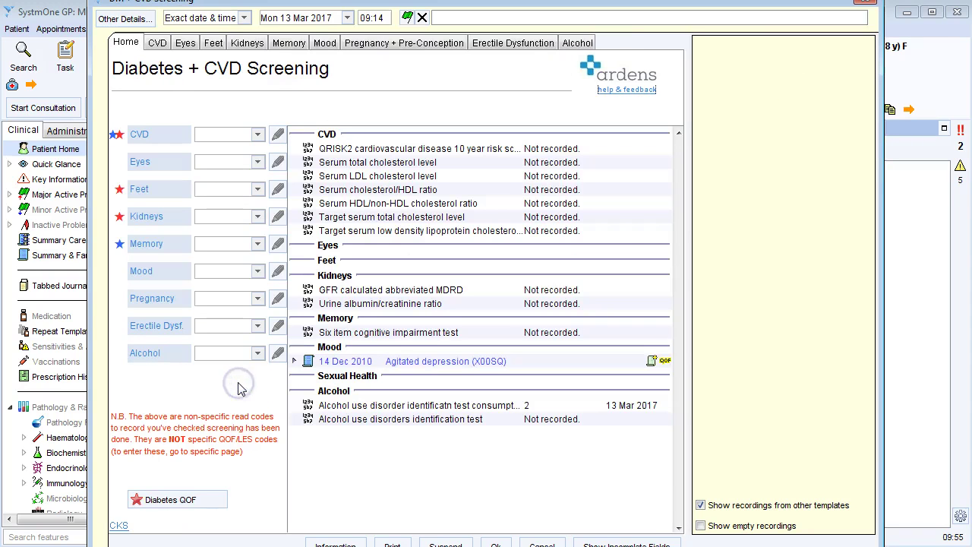
{"action": "left_click", "coordinate": [143, 164]}
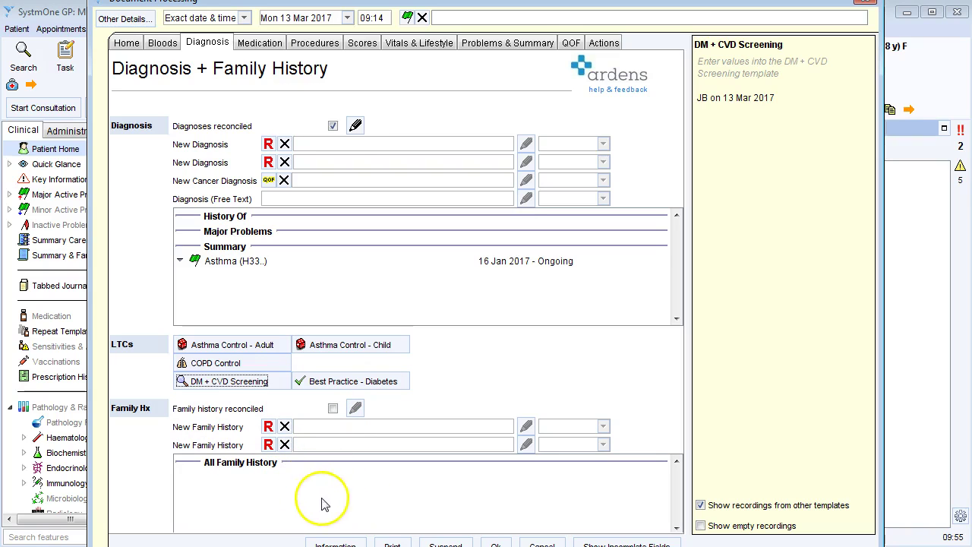
{"action": "mouse_move", "coordinate": [335, 415]}
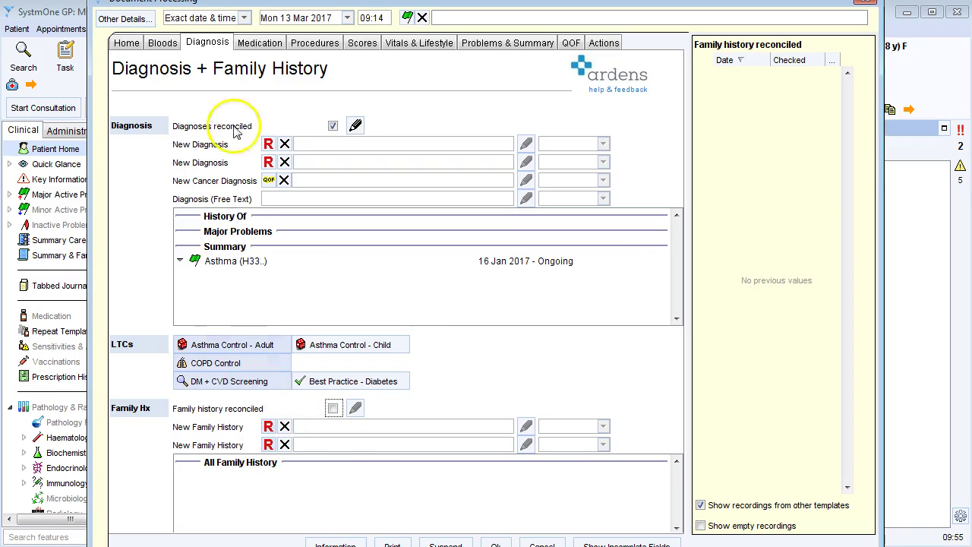
{"action": "left_click", "coordinate": [258, 44]}
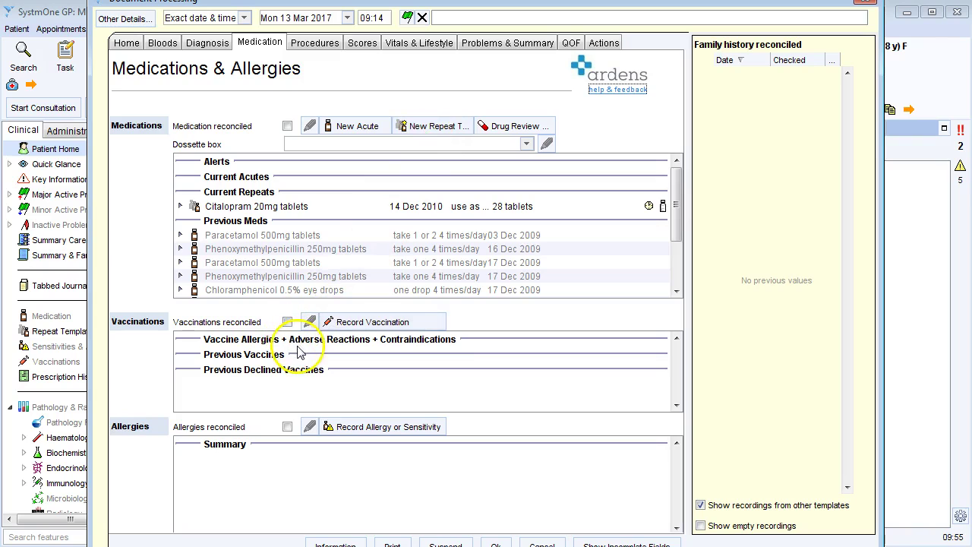
- Start recording a new allergy or sensitivity on the Medications & Allergies page
{"action": "left_click", "coordinate": [319, 366]}
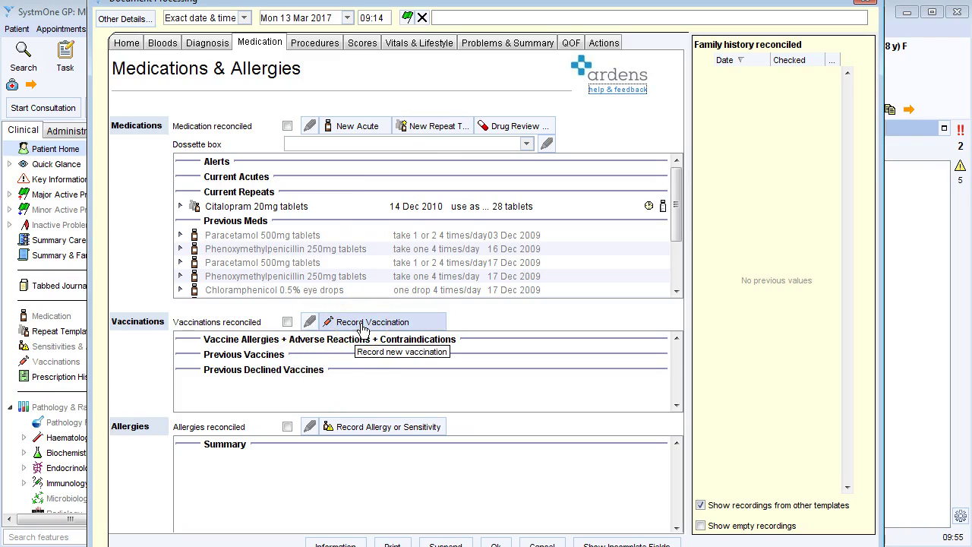
{"action": "left_click", "coordinate": [357, 431]}
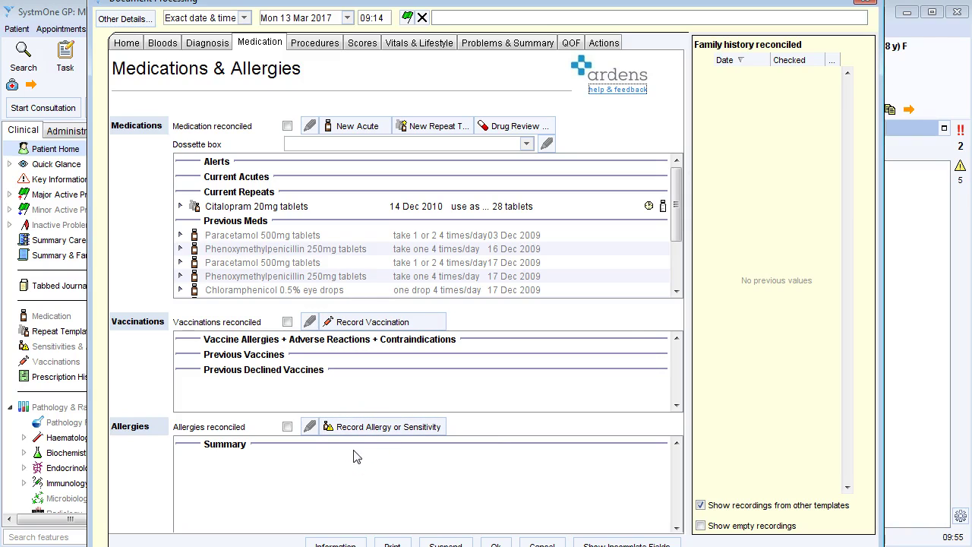
{"action": "left_click", "coordinate": [369, 431]}
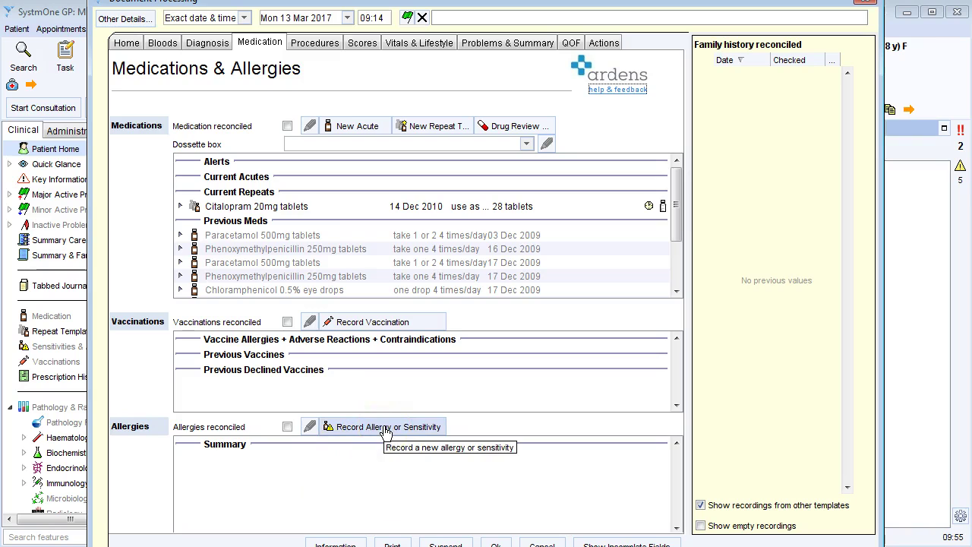
- View the Procedures page's ECG Type list without choosing, then go to the Scores page
{"action": "left_click", "coordinate": [317, 47]}
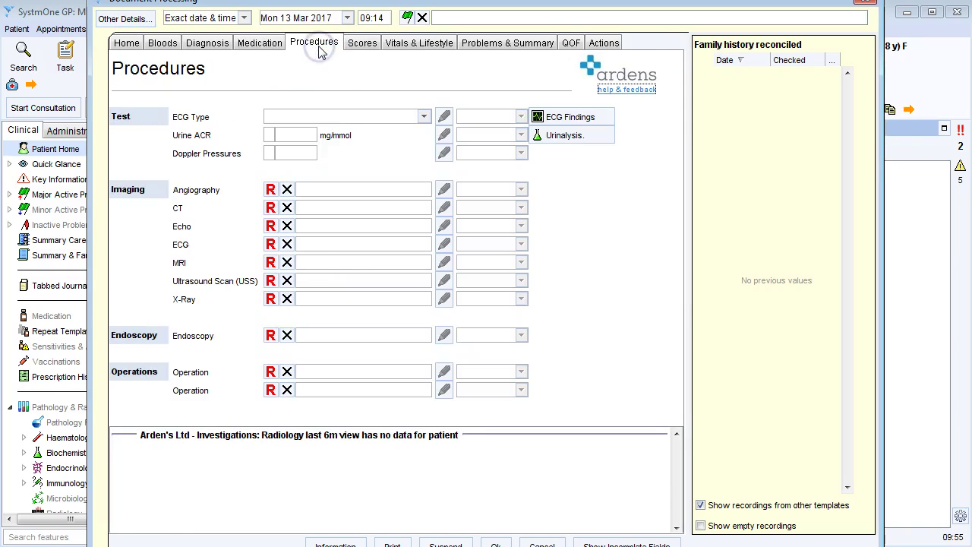
{"action": "left_click", "coordinate": [360, 115]}
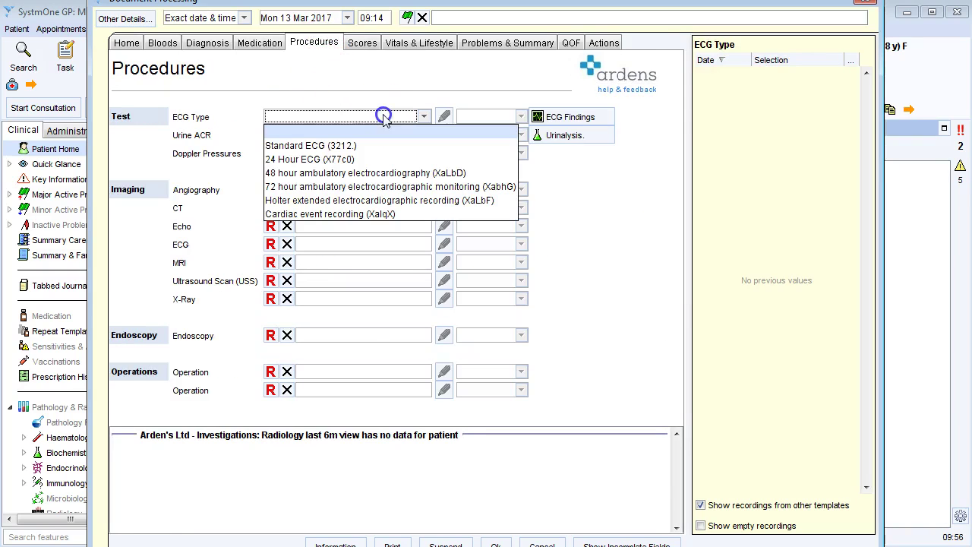
{"action": "left_click", "coordinate": [379, 114]}
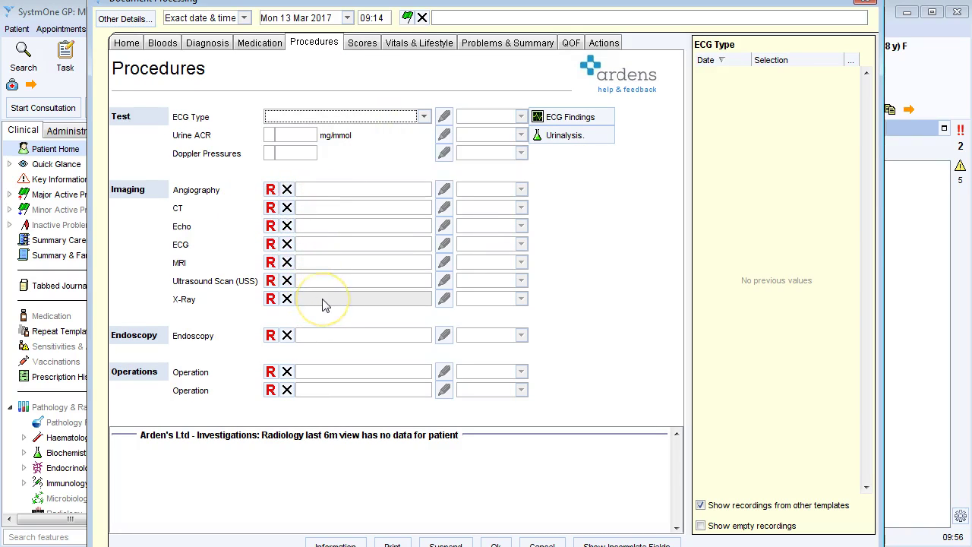
{"action": "left_click", "coordinate": [362, 45]}
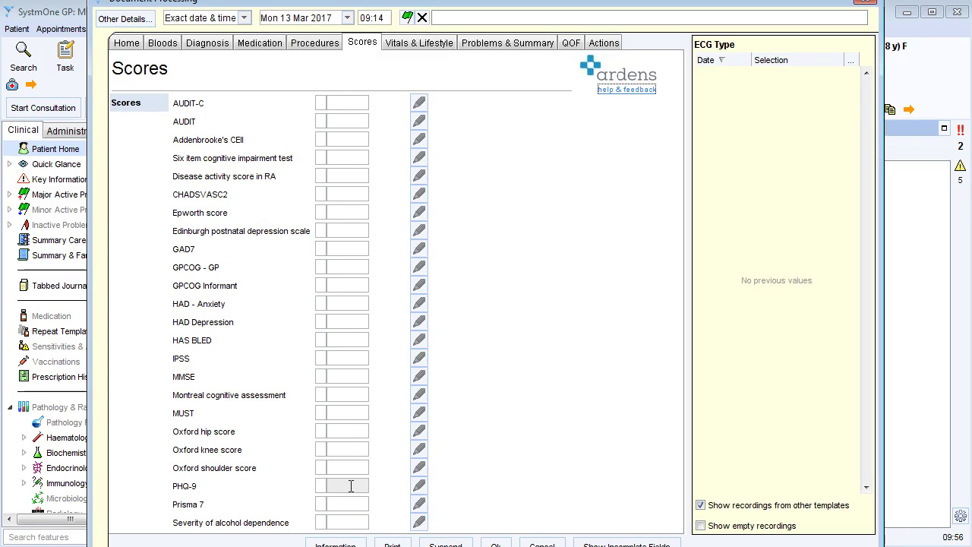
- Pass through the Vitals & Lifestyle page to the Problems & Summary Sorter
{"action": "left_click", "coordinate": [418, 46]}
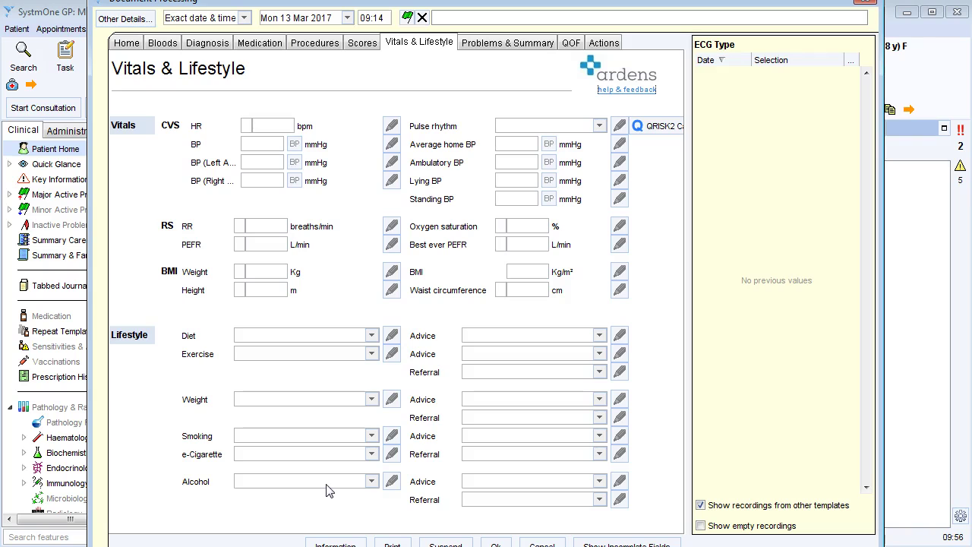
{"action": "left_click", "coordinate": [483, 44]}
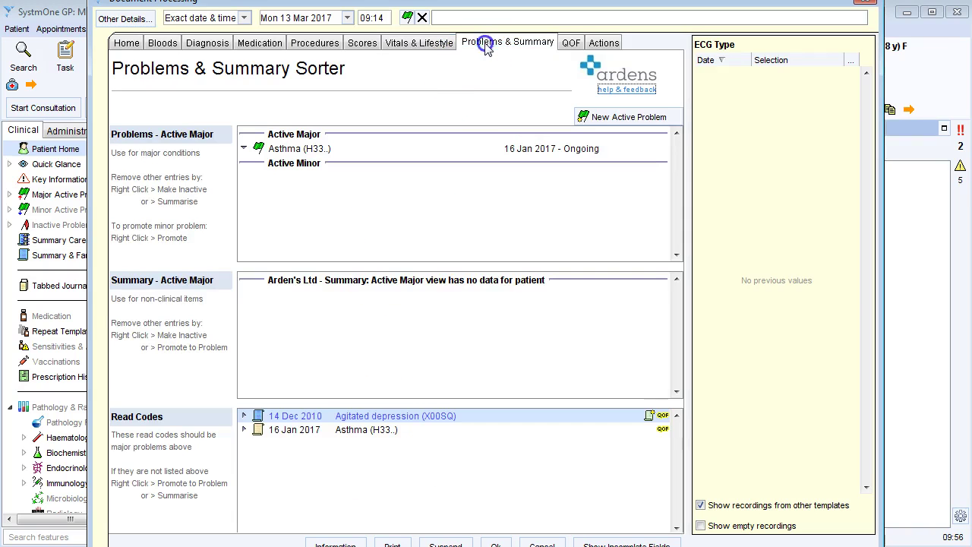
- Check Asthma's options, summarise the Agitated depression read code, then go to the QOF page
{"action": "right_click", "coordinate": [322, 150]}
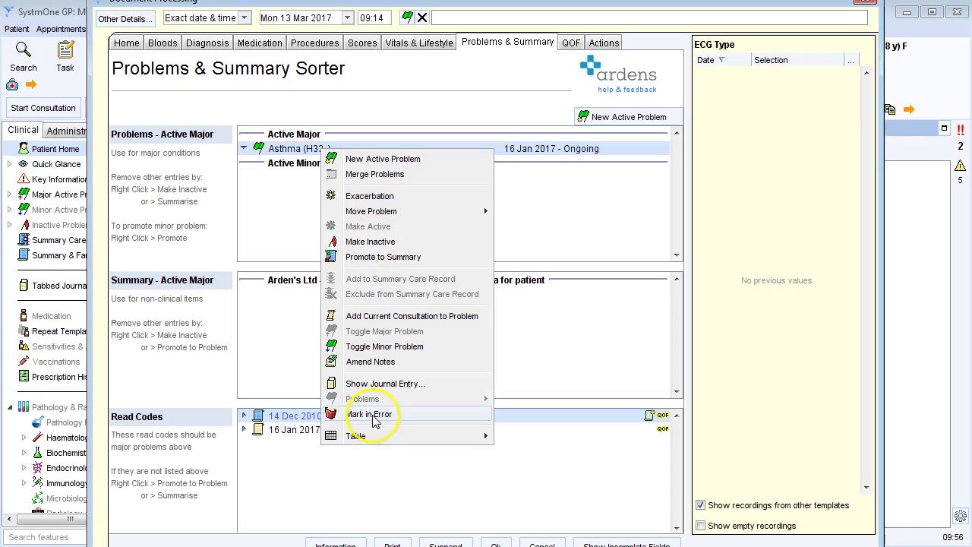
{"action": "left_click", "coordinate": [292, 240]}
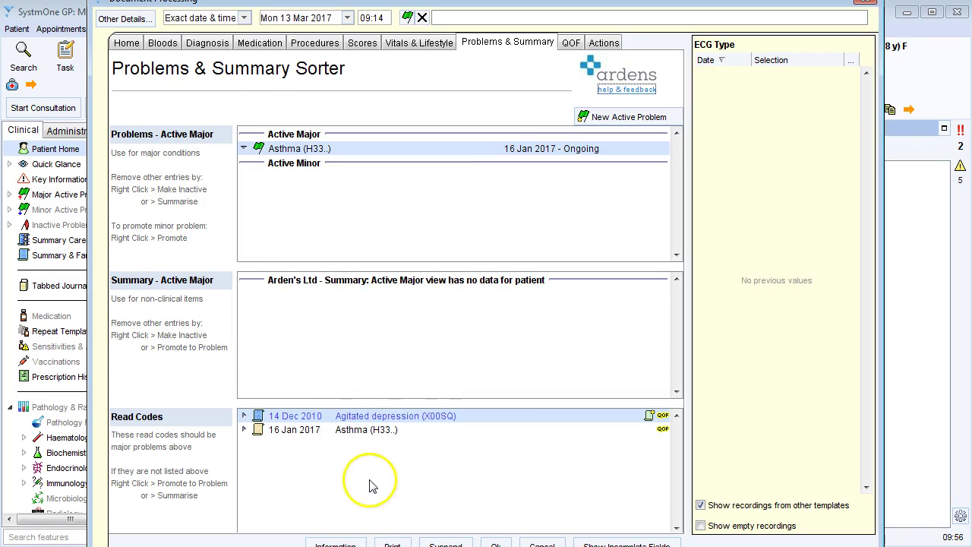
{"action": "left_click", "coordinate": [466, 423]}
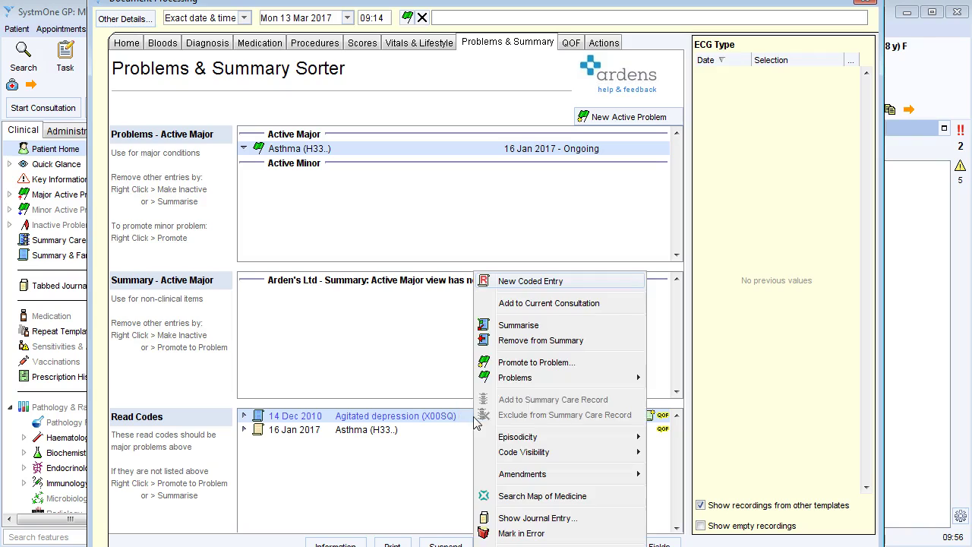
{"action": "left_click", "coordinate": [536, 363]}
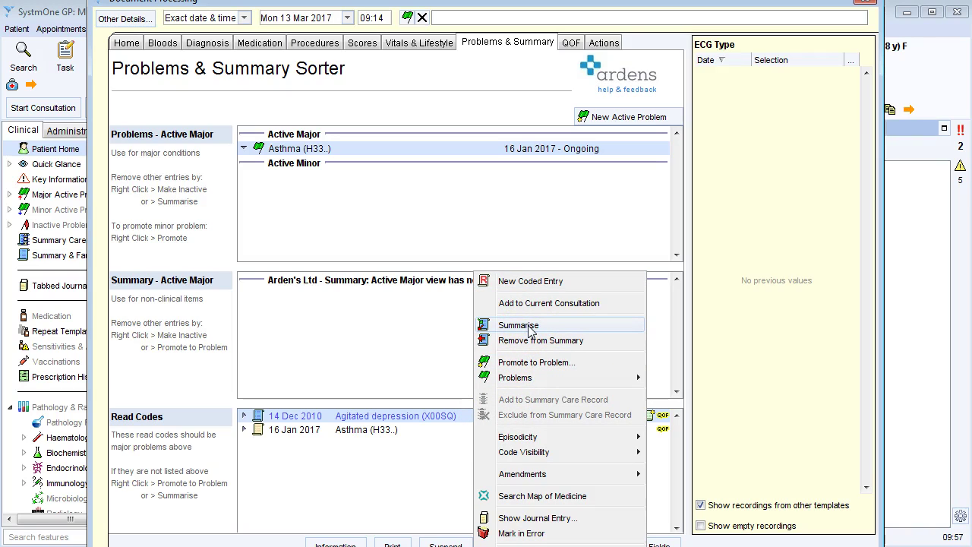
{"action": "left_click", "coordinate": [531, 329]}
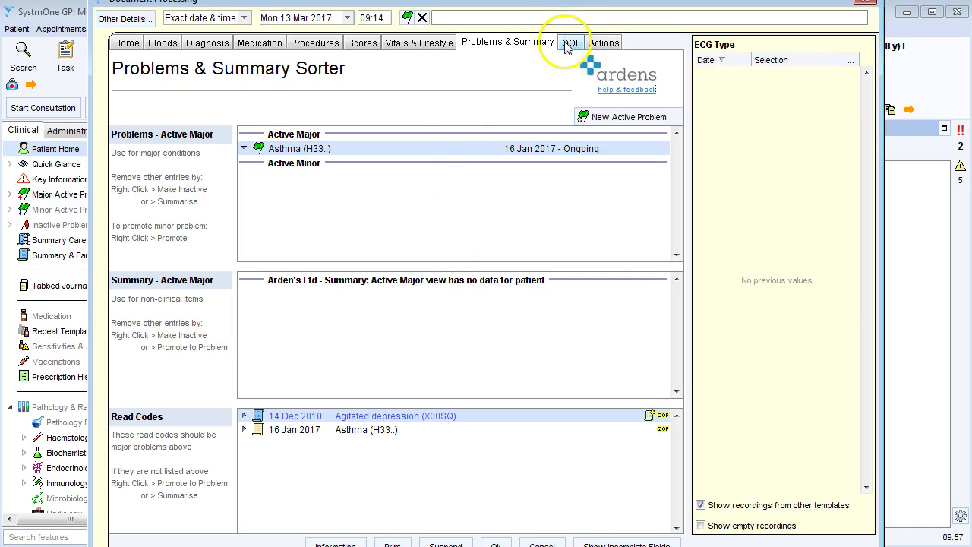
{"action": "left_click", "coordinate": [567, 45]}
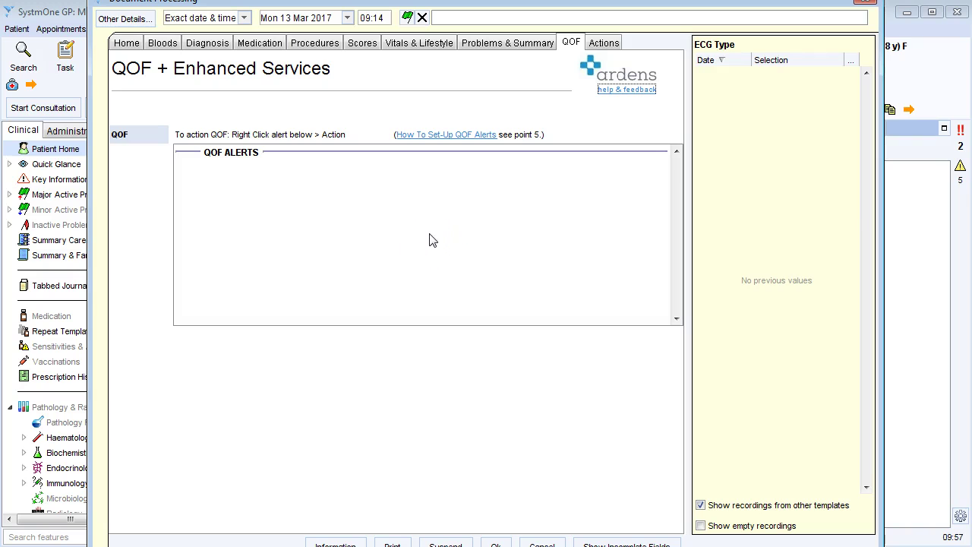
- Go to the Actions page with its follow-up action checklist
{"action": "left_click", "coordinate": [603, 42]}
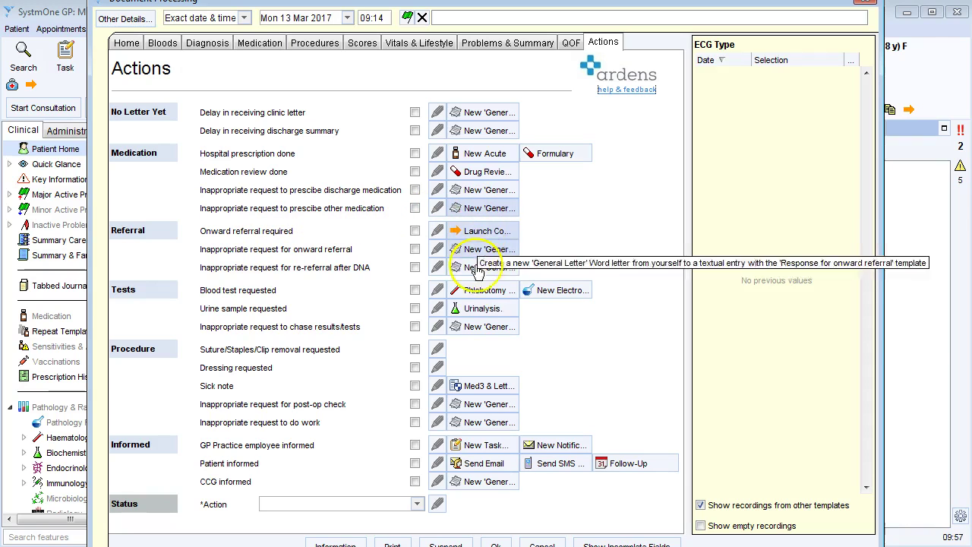
- Set the Action status to Completed successfully (Xa48x), leaving the action notes empty
{"action": "left_click", "coordinate": [397, 505]}
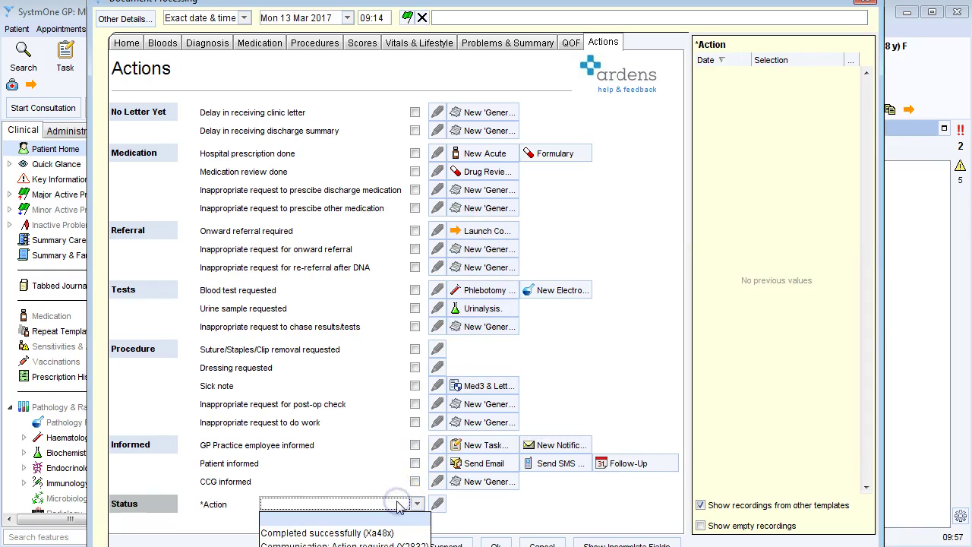
{"action": "left_click", "coordinate": [374, 544]}
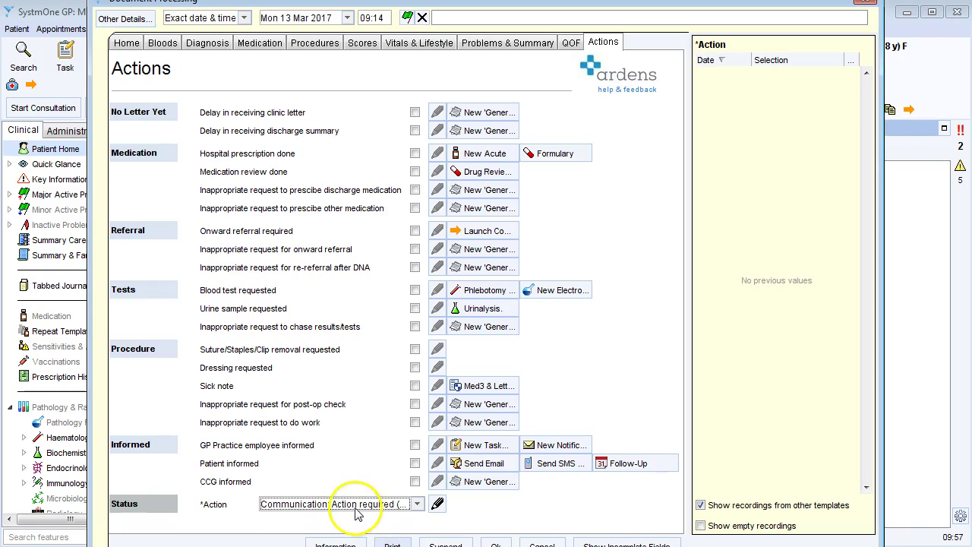
{"action": "left_click", "coordinate": [437, 504]}
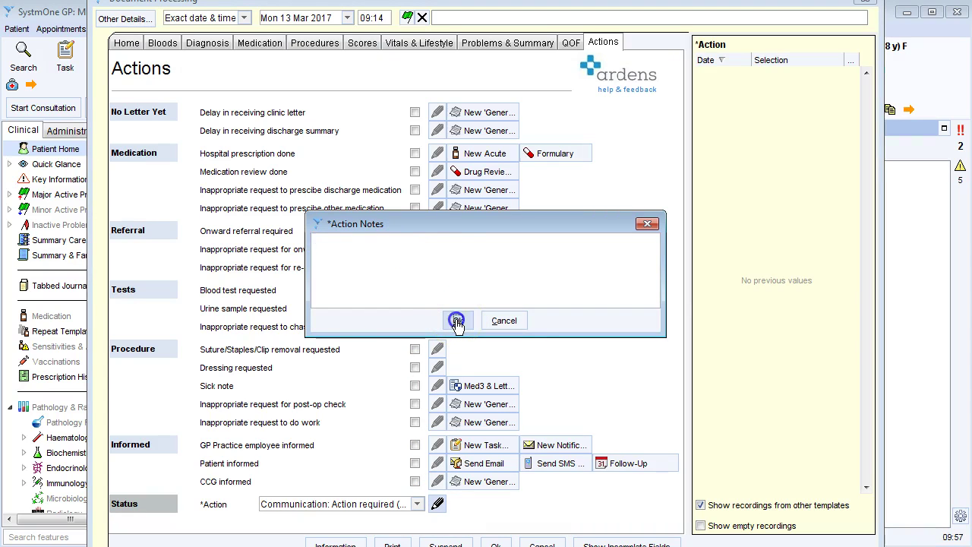
{"action": "left_click", "coordinate": [456, 321]}
{"action": "left_click", "coordinate": [416, 504]}
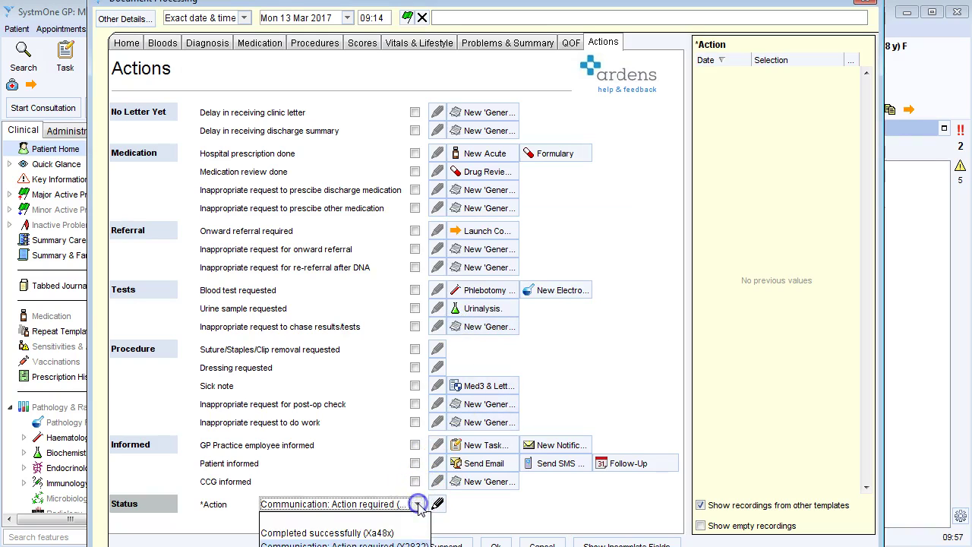
{"action": "left_click", "coordinate": [372, 532]}
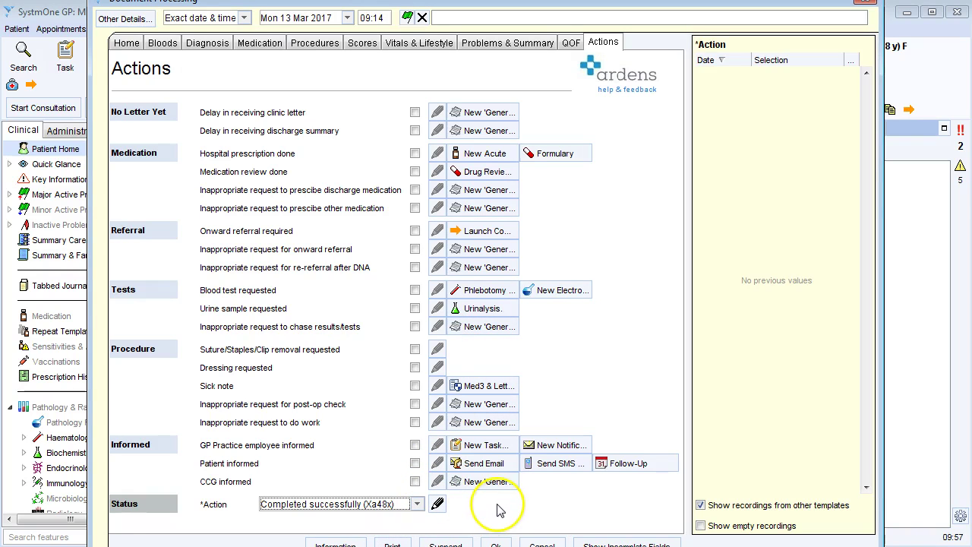